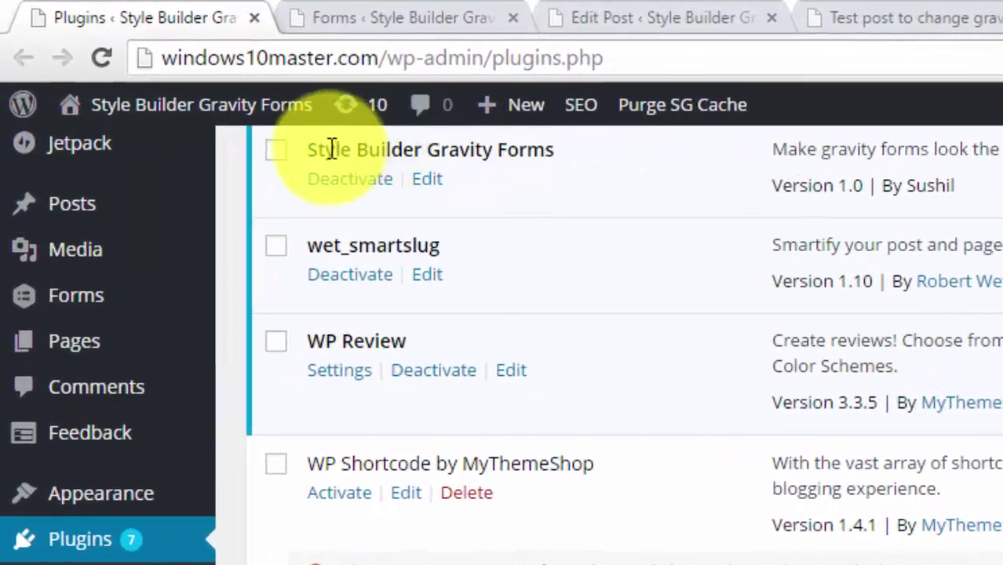
Select the Style Builder Gravity Forms plugin name, then switch to the Gravity Forms forms list
drag(569, 149, 305, 149)
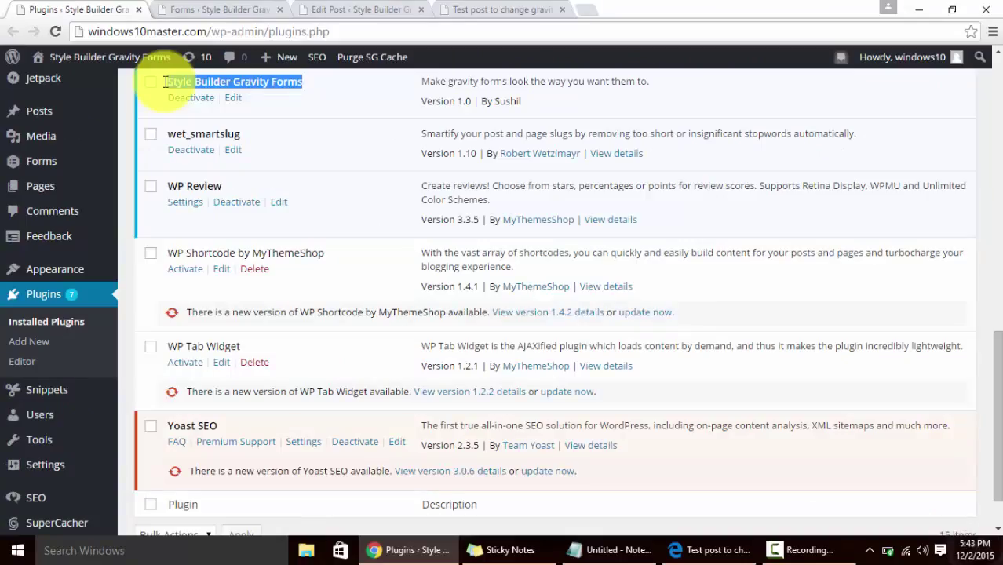
click(208, 9)
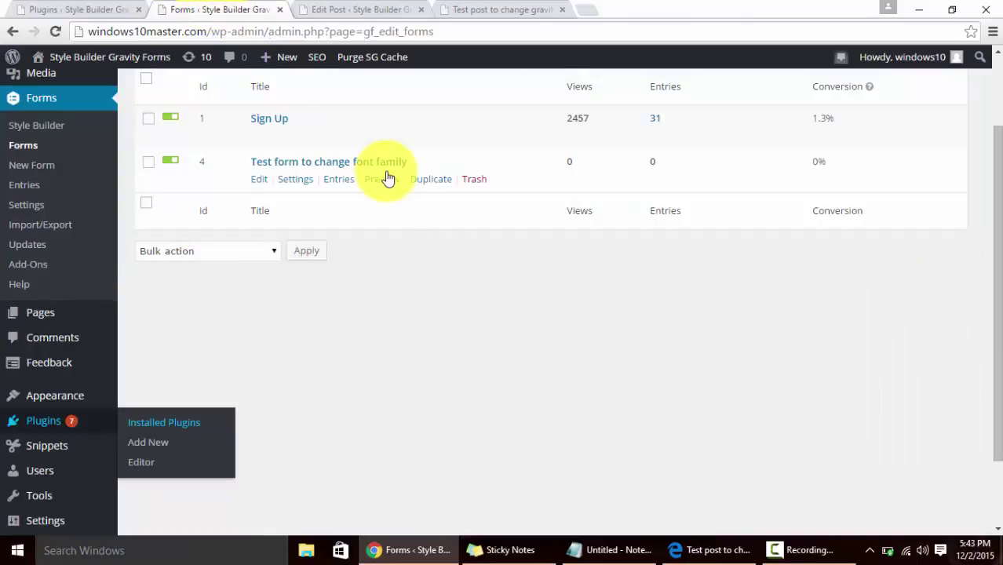
click(358, 10)
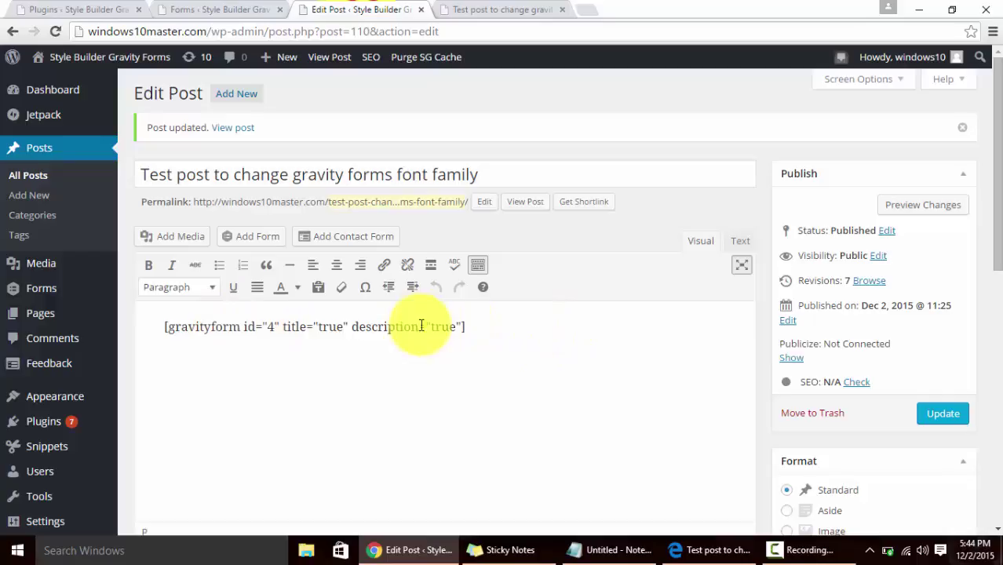
click(506, 8)
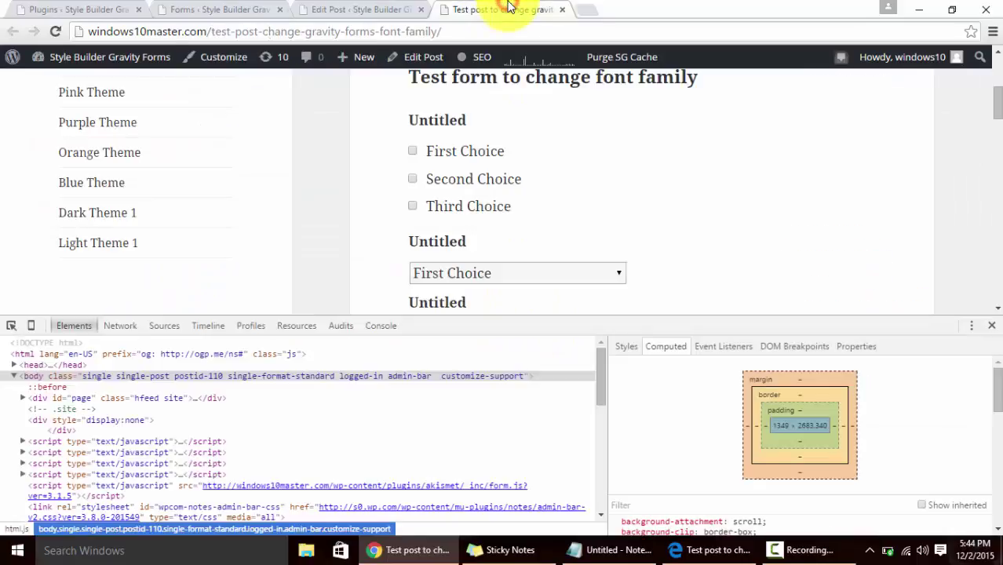
mouse_move(995, 100)
mouse_down()
mouse_move(988, 90)
mouse_move(996, 102)
mouse_up()
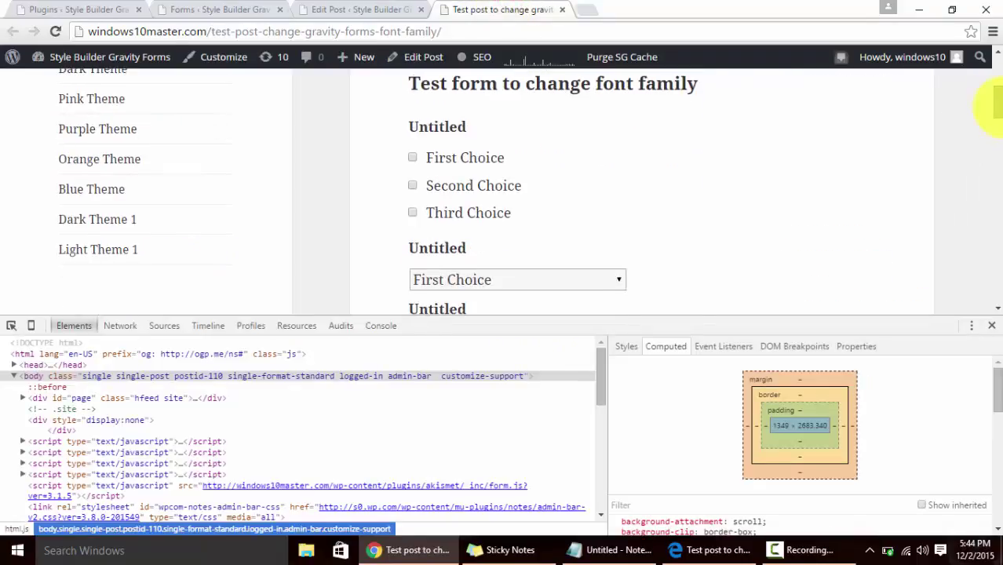
click(11, 325)
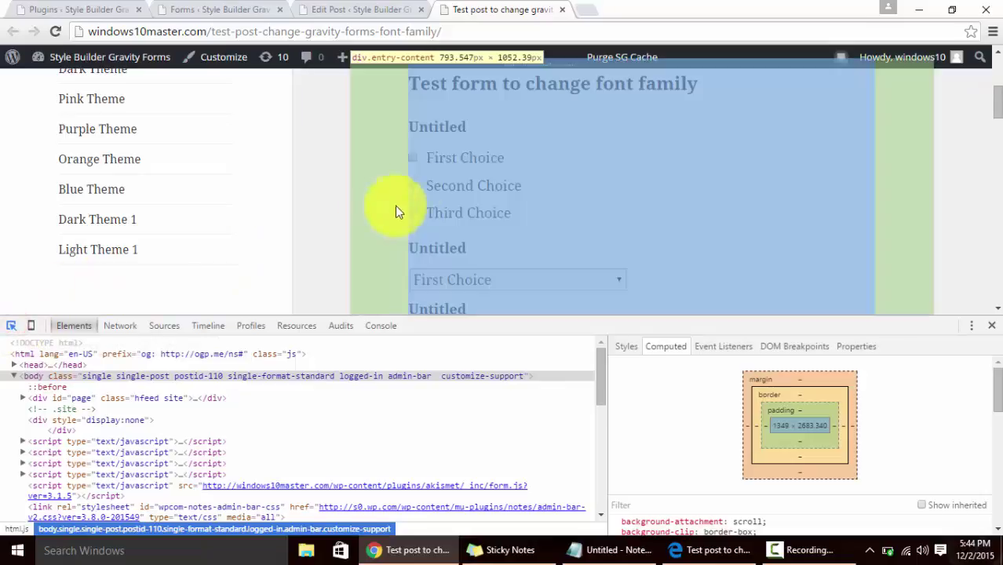
click(660, 88)
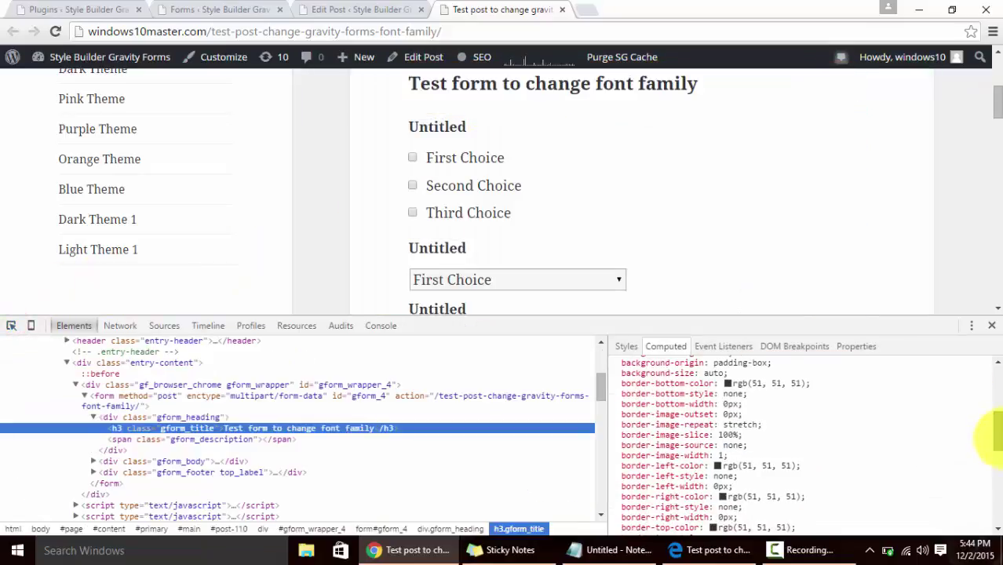
scroll(991, 467, down, 2)
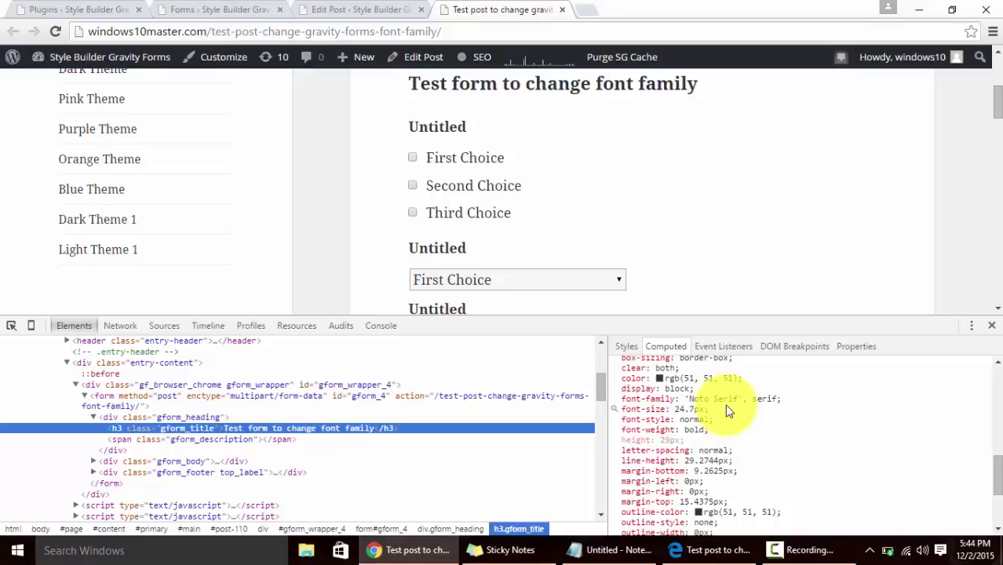
Switch back through the browser tabs to the installed plugins page
click(355, 9)
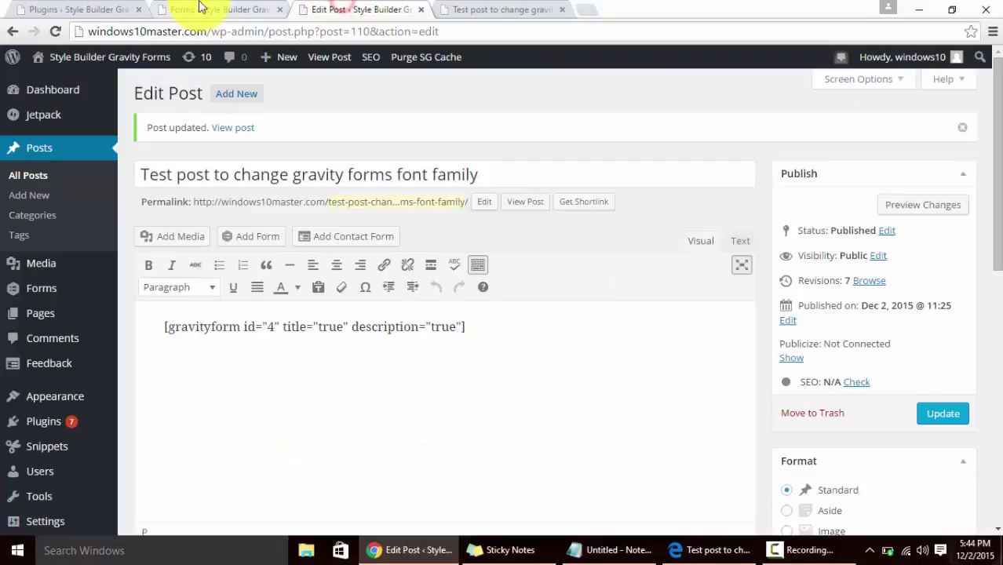
click(197, 9)
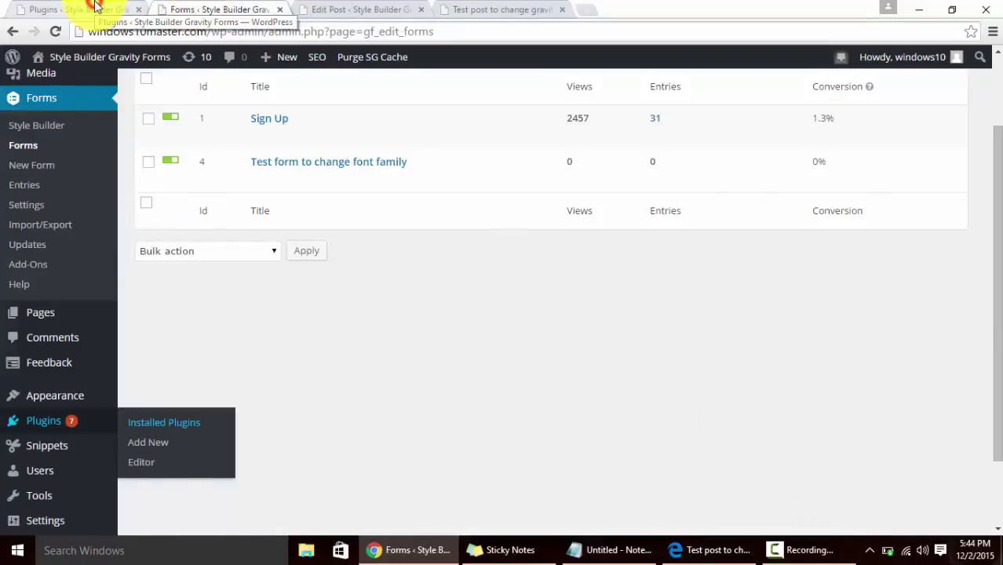
click(85, 9)
Start a new Style Builder form style from Forms > Style Builder, ready to name it
mouse_move(71, 161)
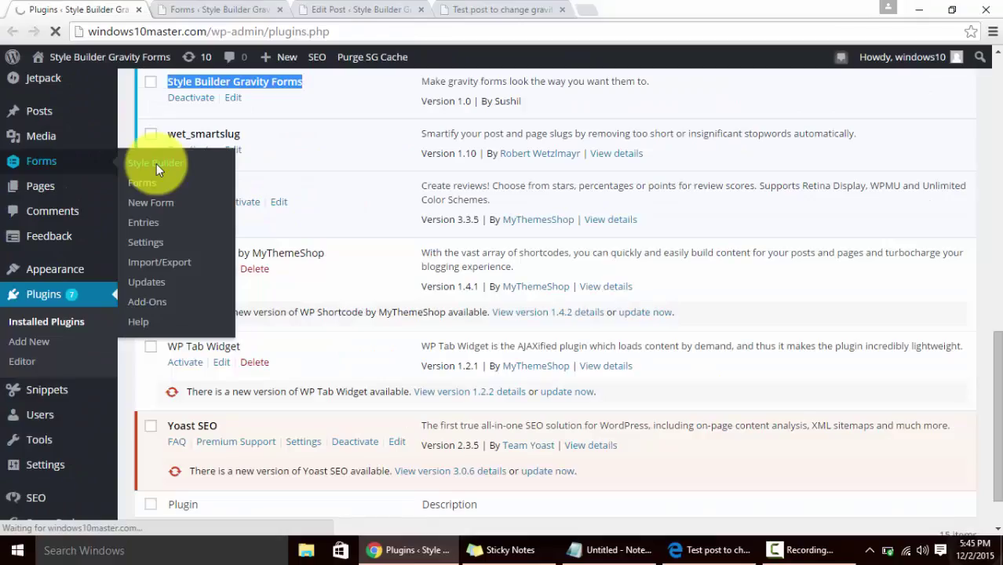
click(212, 244)
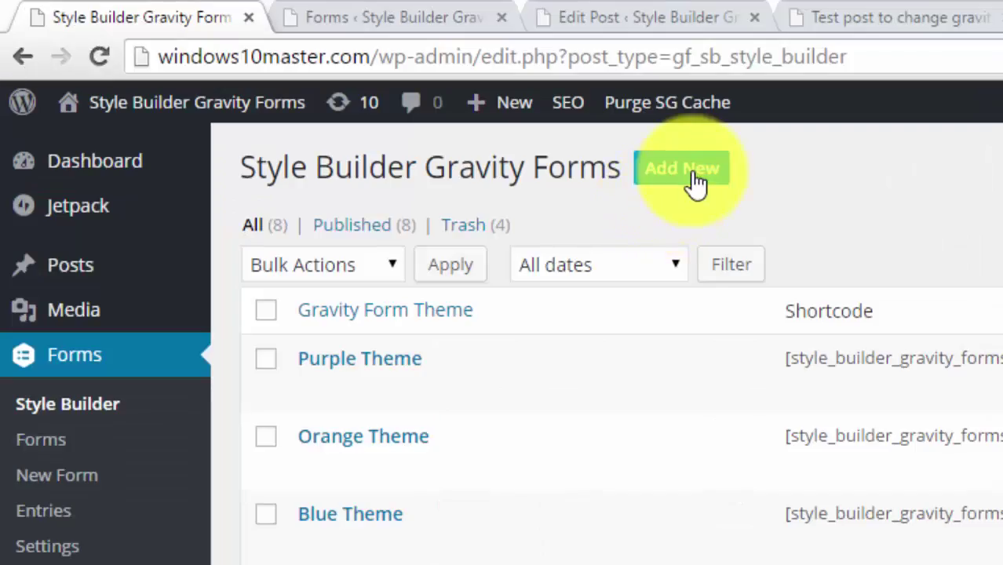
click(390, 98)
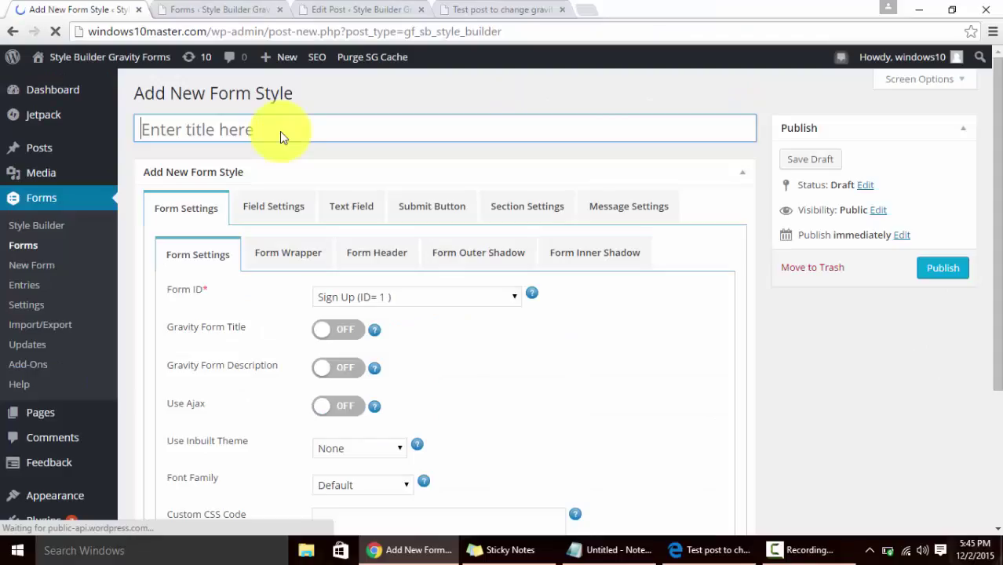
click(280, 131)
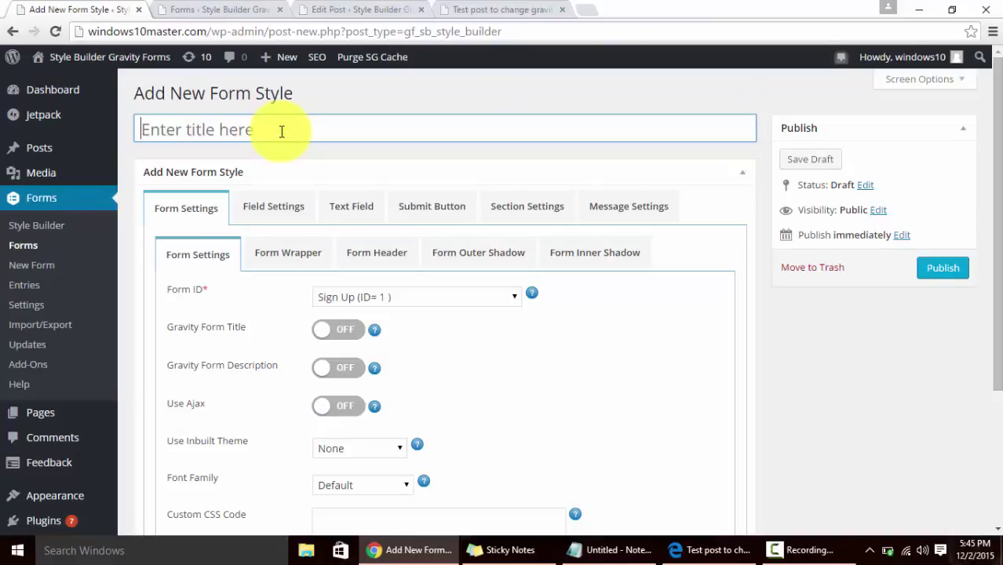
Title the style 'Change font family' and target the Test form (form ID 4)
text(Change font family)
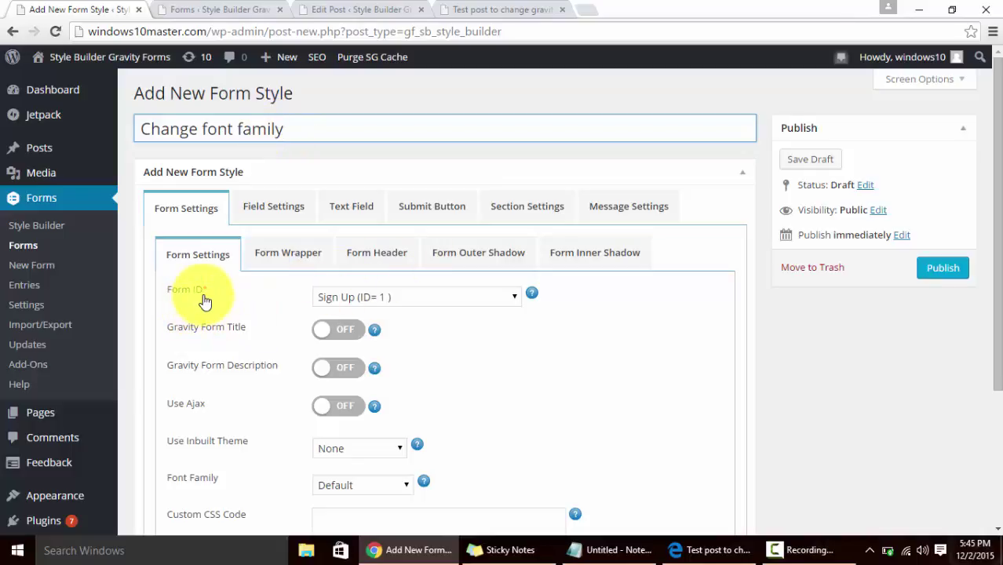
click(376, 294)
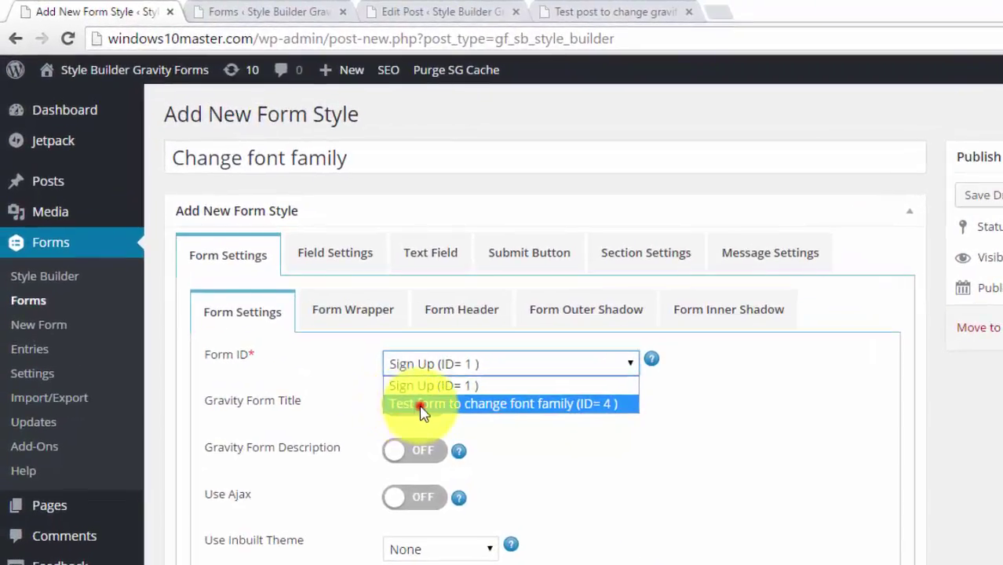
click(419, 406)
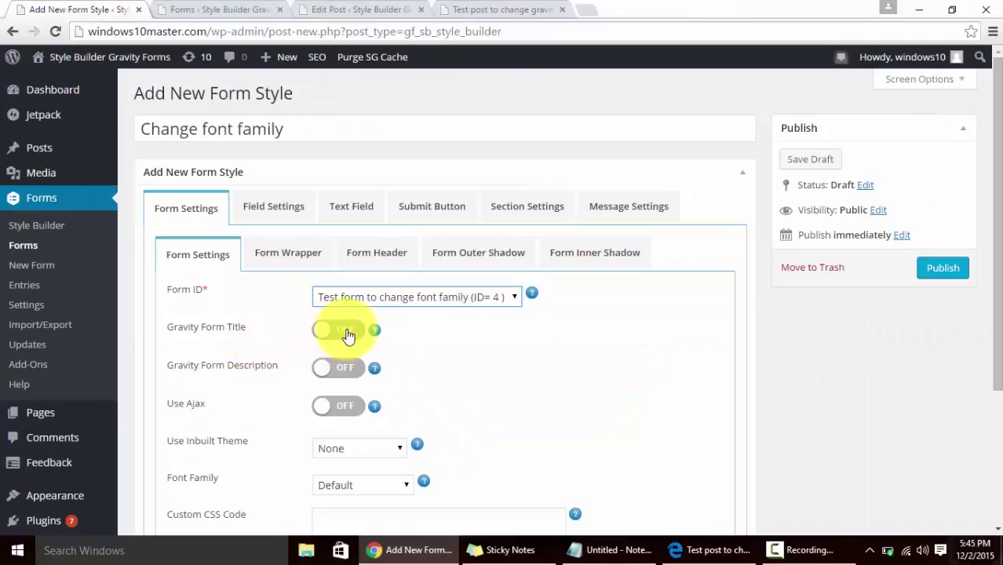
Turn on the form title and description and set the font family to Lobster
click(348, 332)
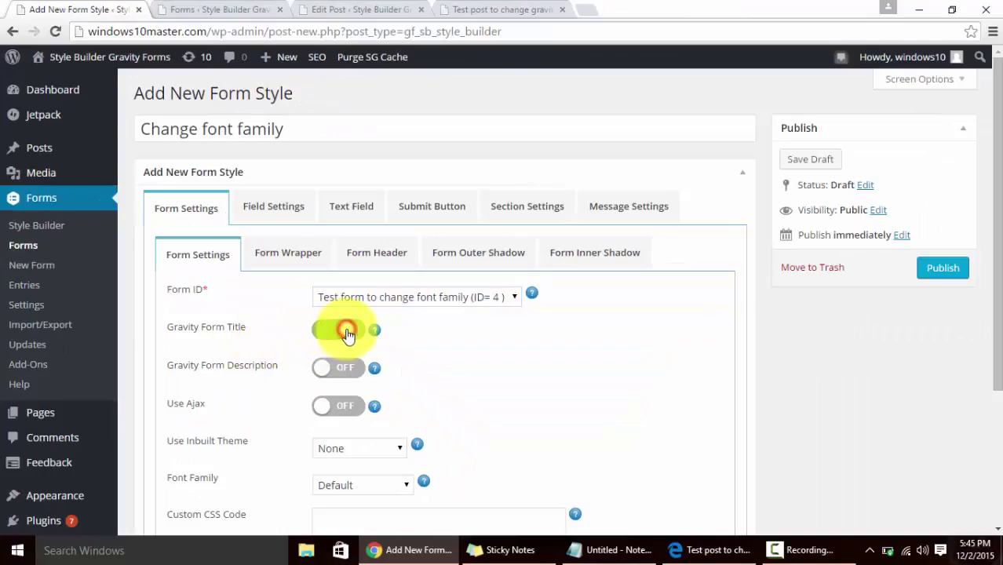
click(352, 370)
scroll(363, 293, down, 2)
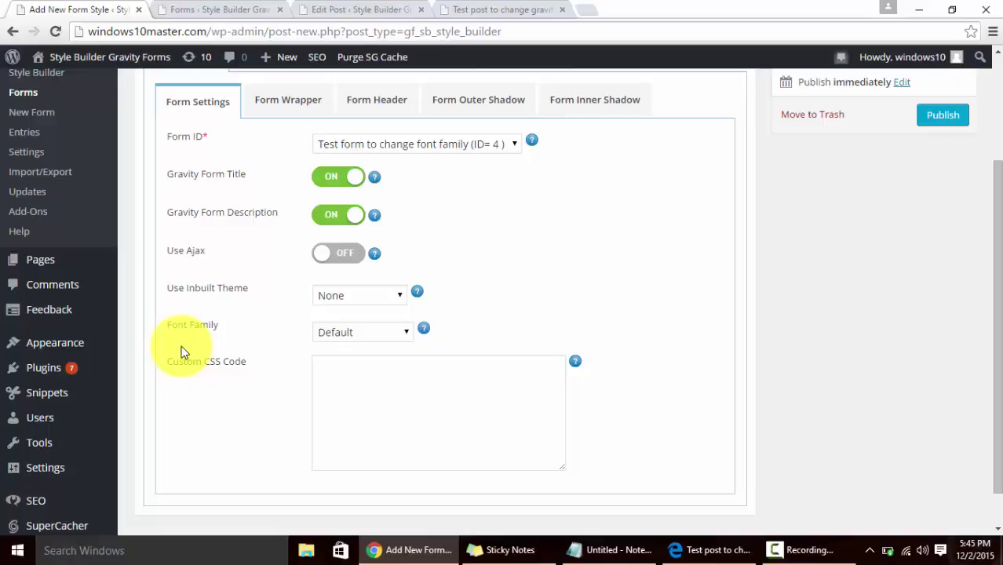
click(384, 334)
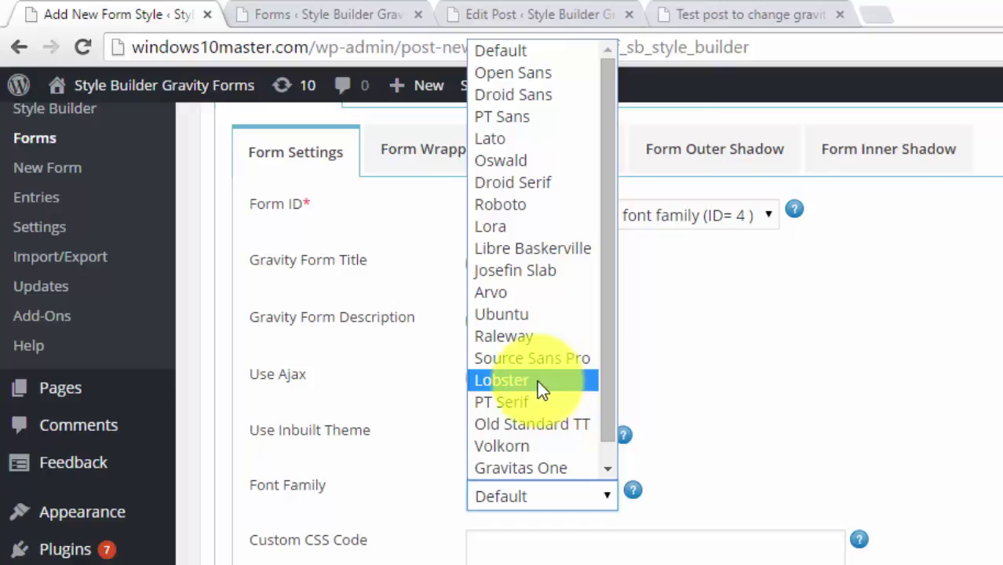
click(359, 255)
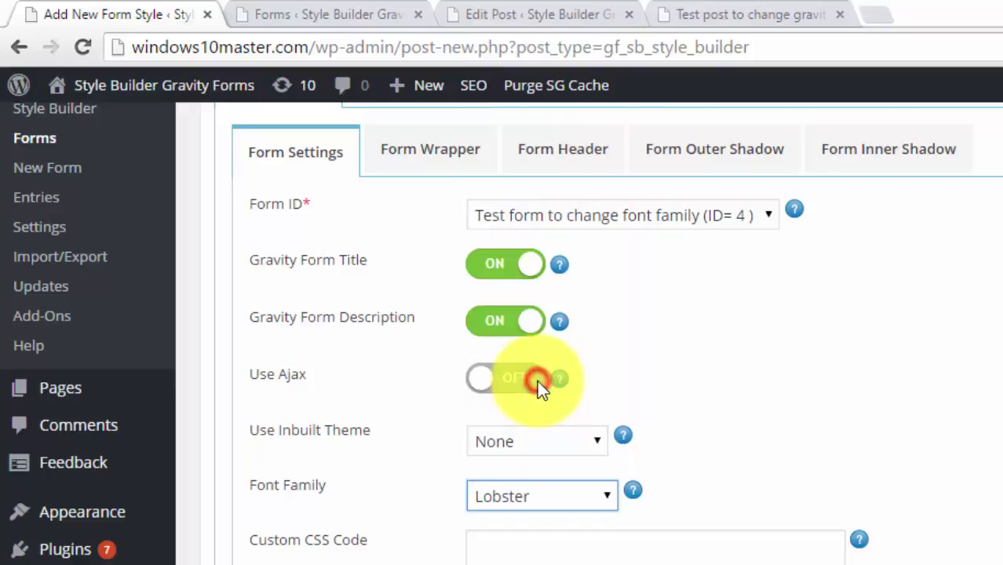
drag(990, 168, 995, 135)
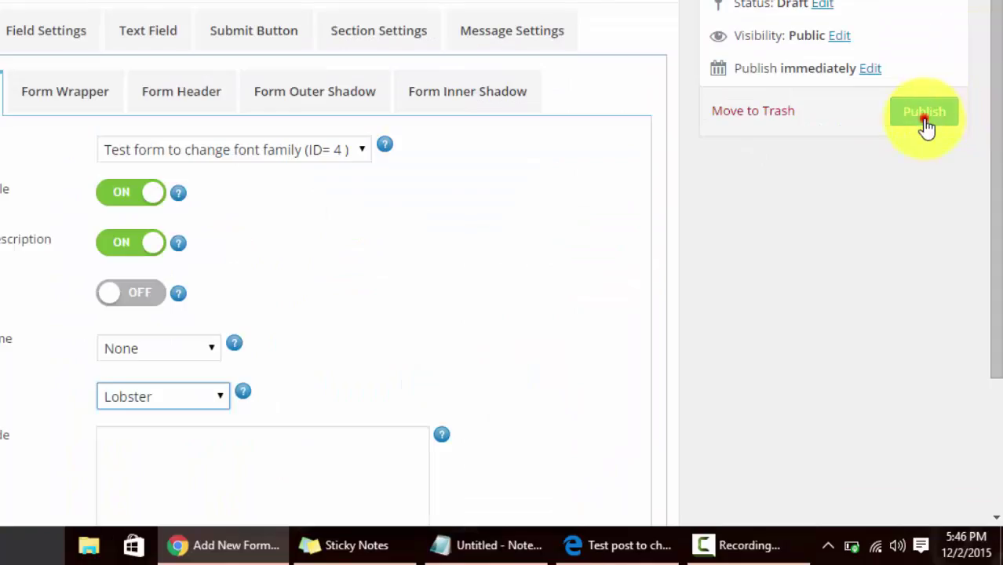
Publish the Change font family style and return to the Style Builder styles list
click(924, 118)
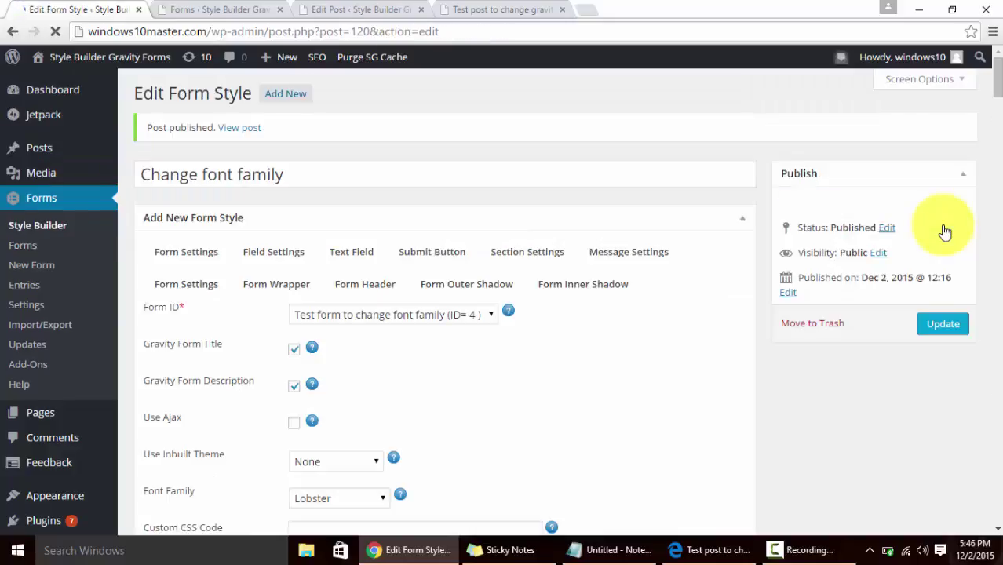
click(32, 226)
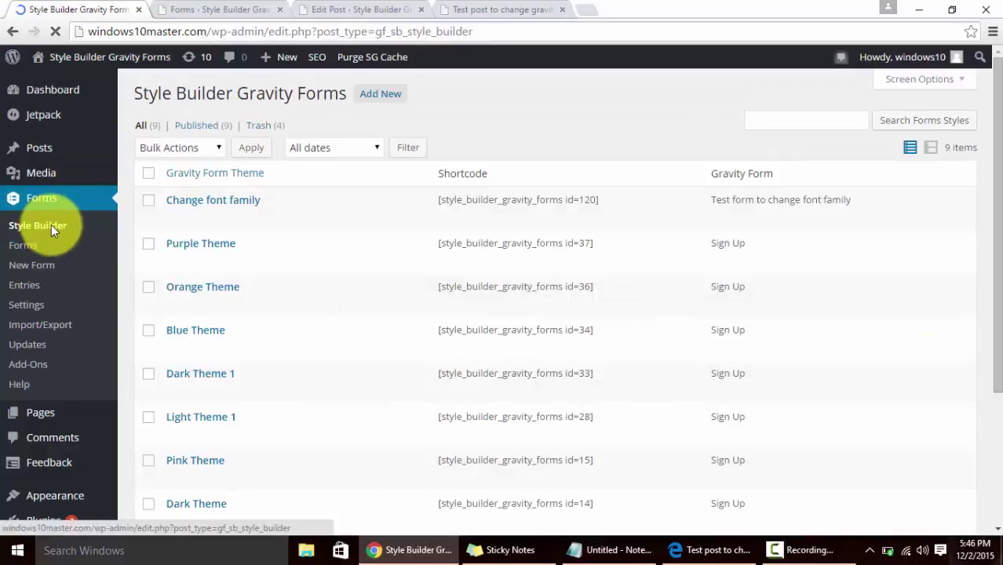
mouse_move(253, 206)
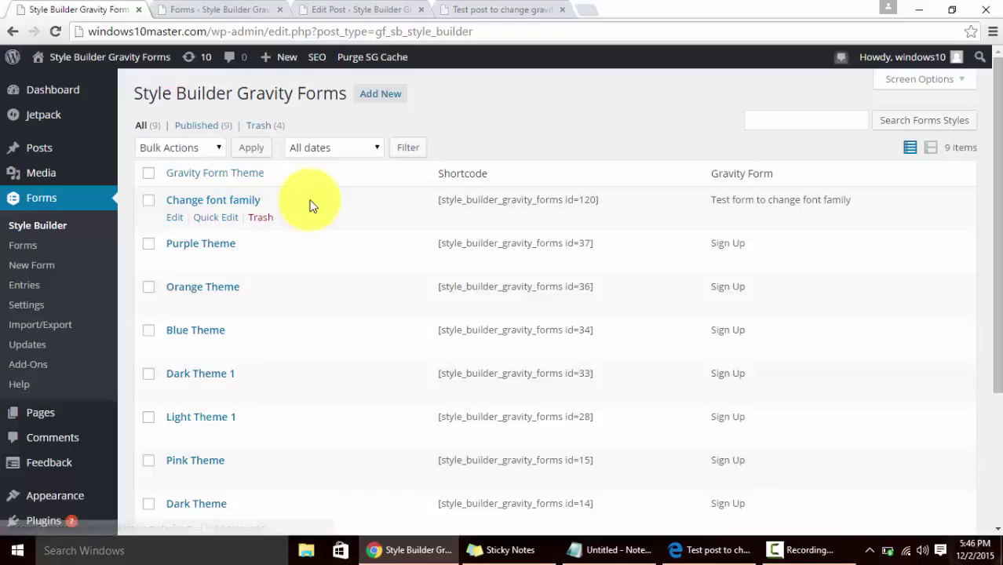
triple_click(777, 200)
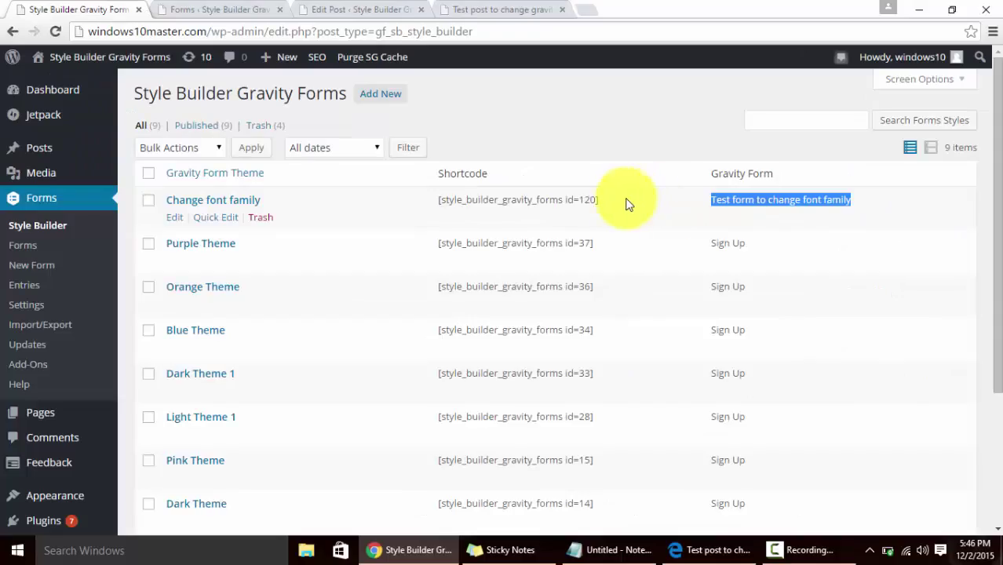
Select the new style's shortcode (id=120) and go back to the post editor
drag(660, 273, 426, 277)
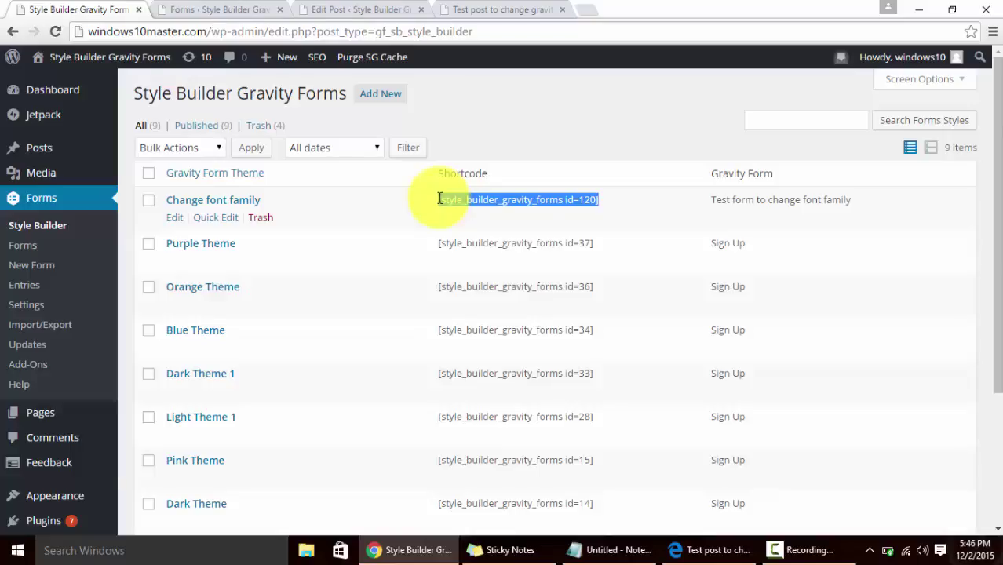
click(275, 10)
click(314, 10)
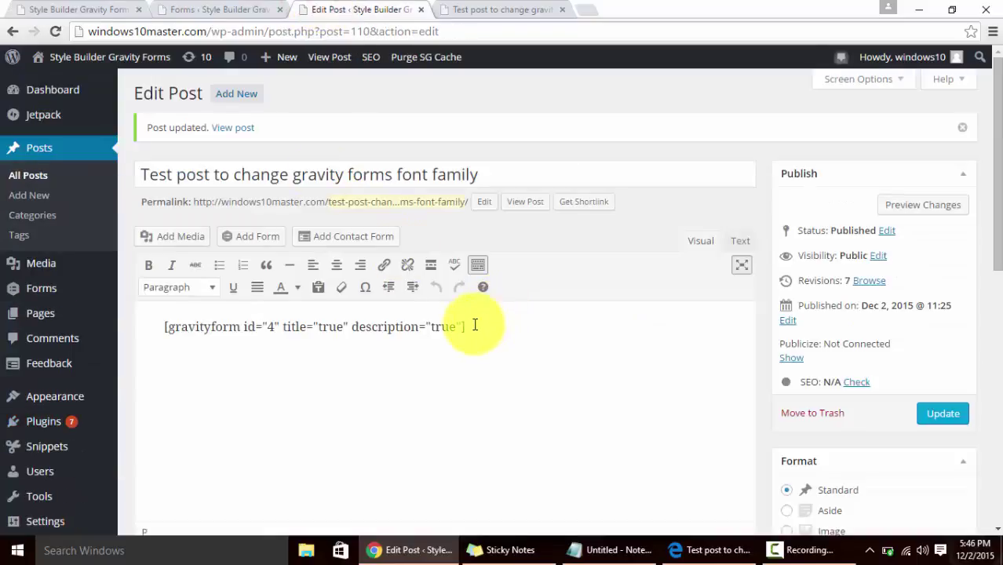
Replace the [gravityform] shortcode with [style_builder_gravity_forms id=120] and update the post
drag(474, 325, 149, 312)
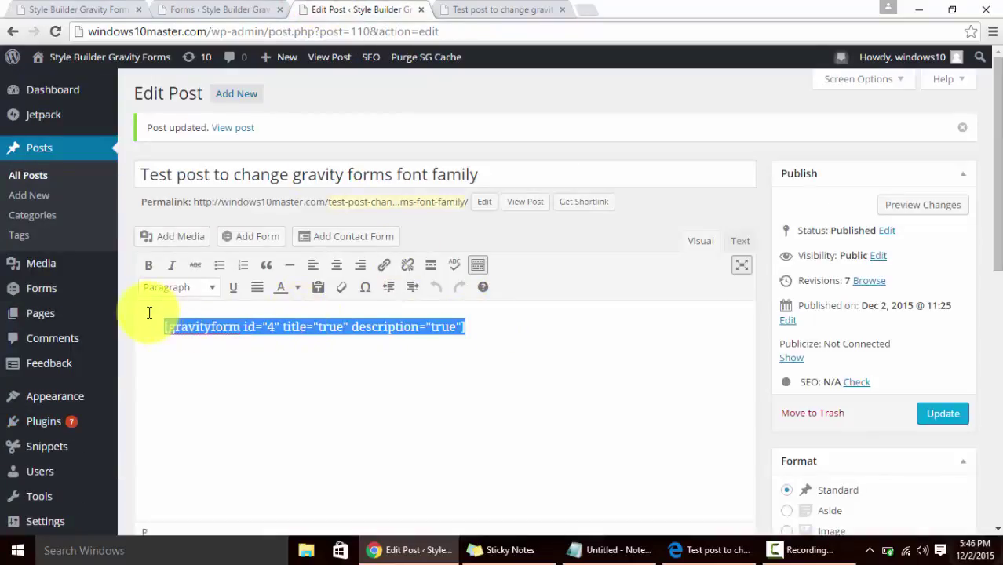
key(Delete)
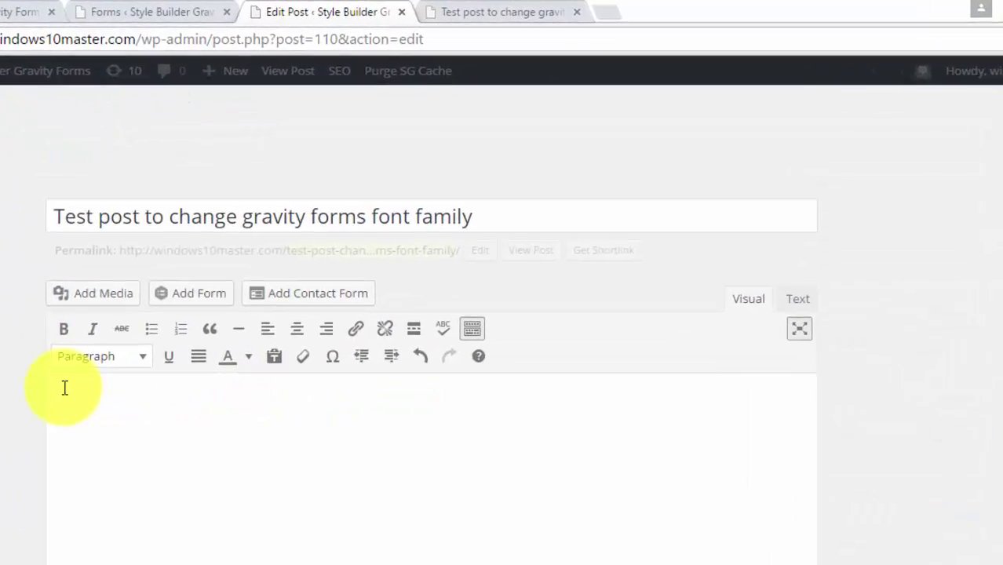
text([style_builder_gravity_forms id=120])
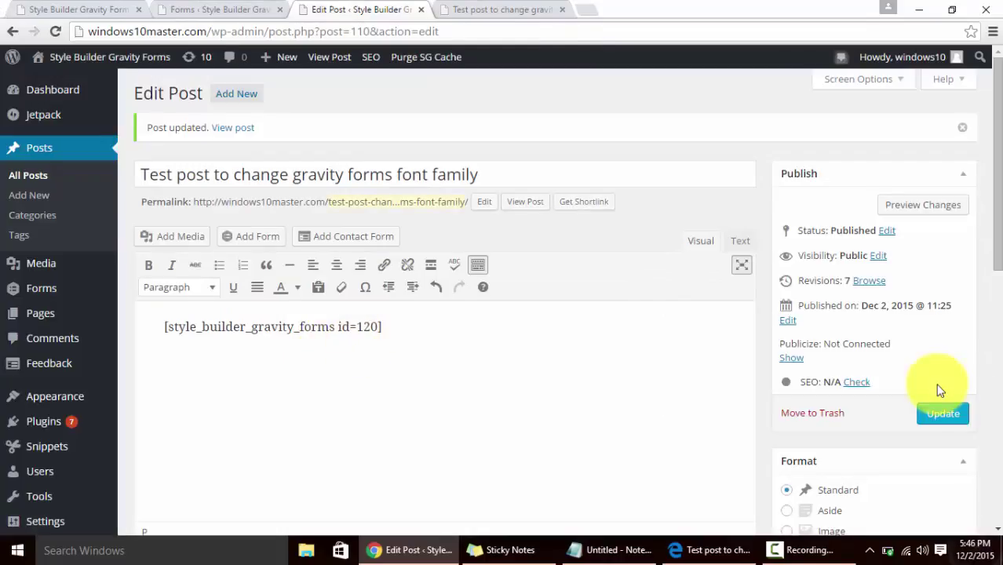
click(945, 414)
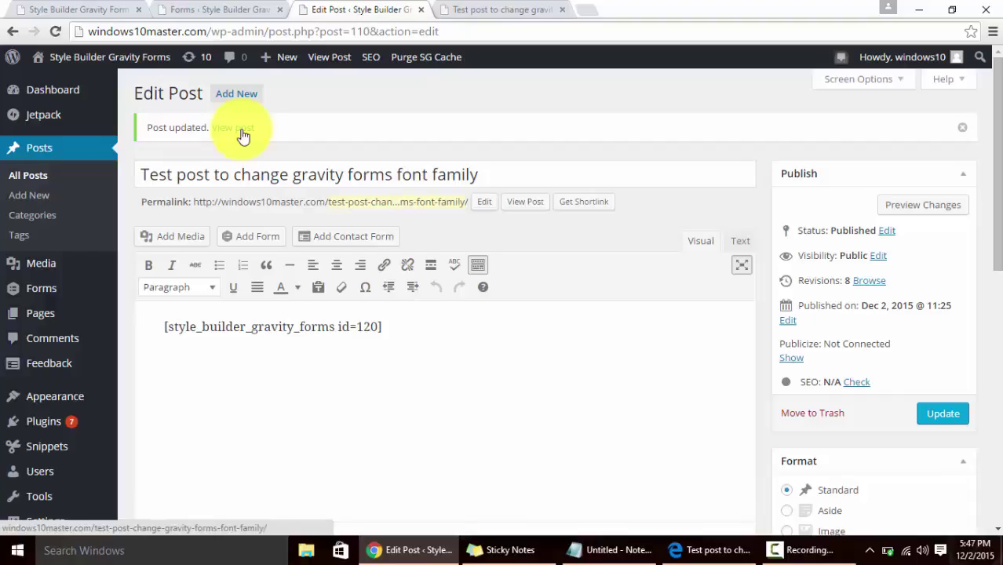
Open the live post in a new tab, confirm the form uses Lobster, then return to the styles list
right_click(243, 136)
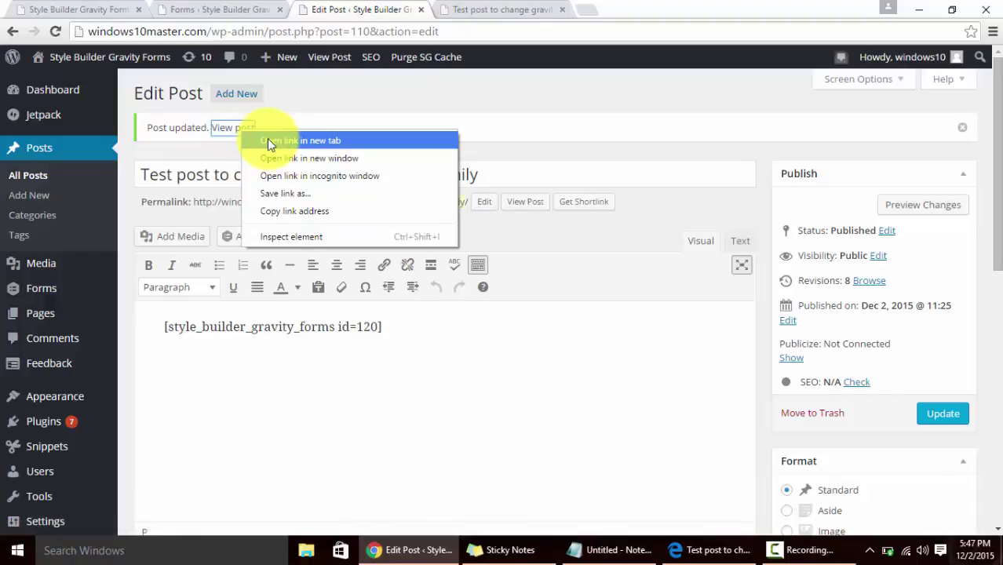
click(267, 140)
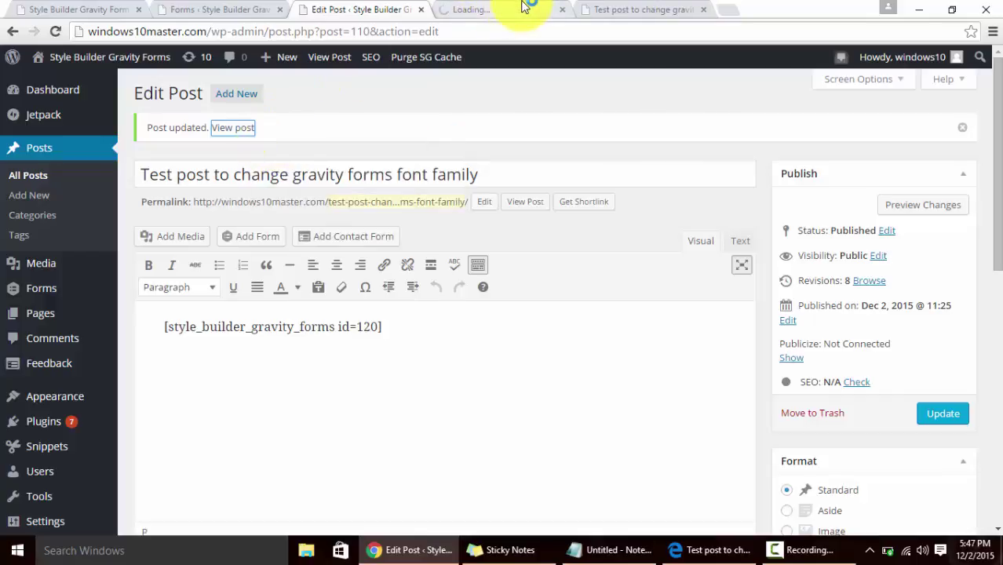
click(621, 9)
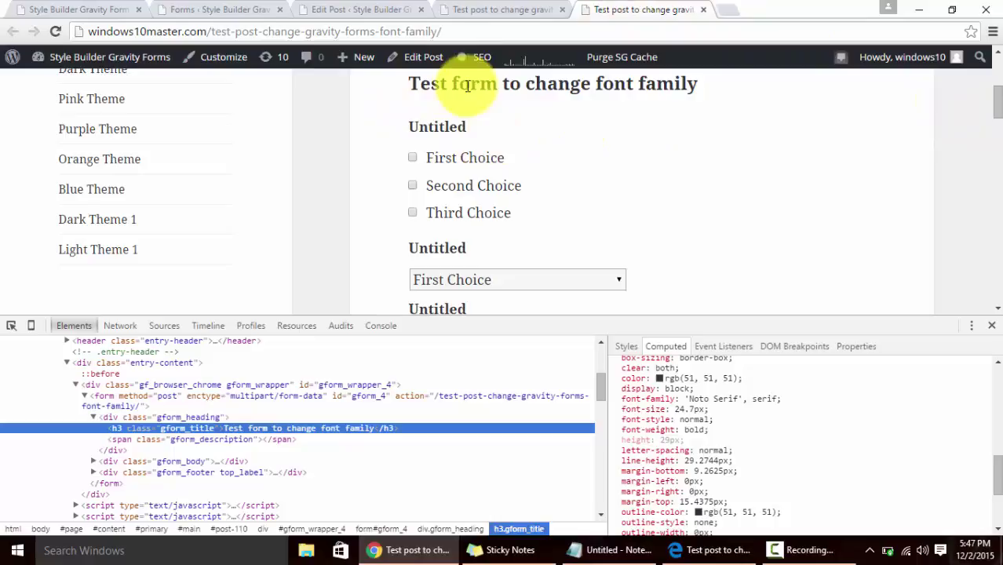
click(504, 10)
scroll(994, 182, down, 1)
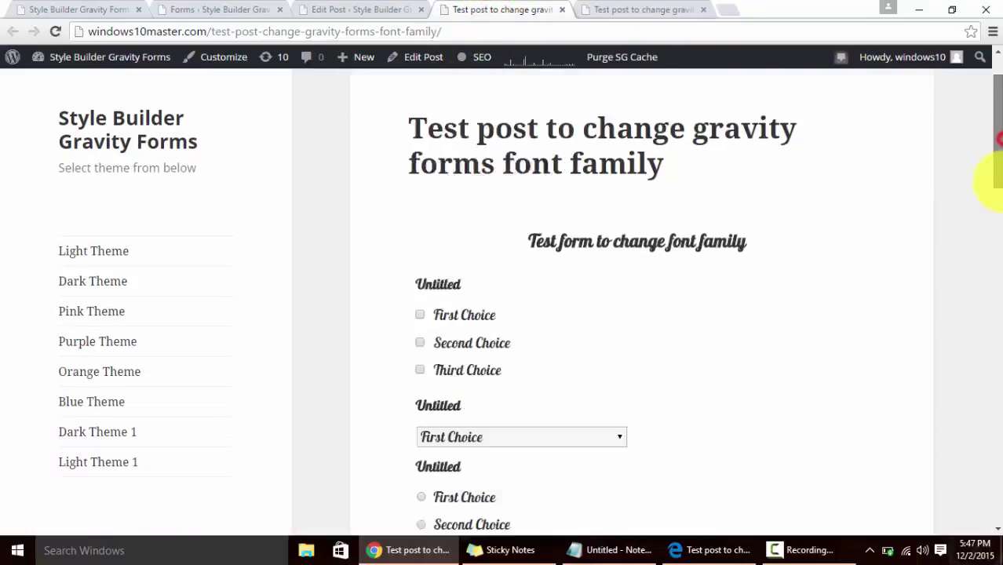
scroll(994, 182, down, 2)
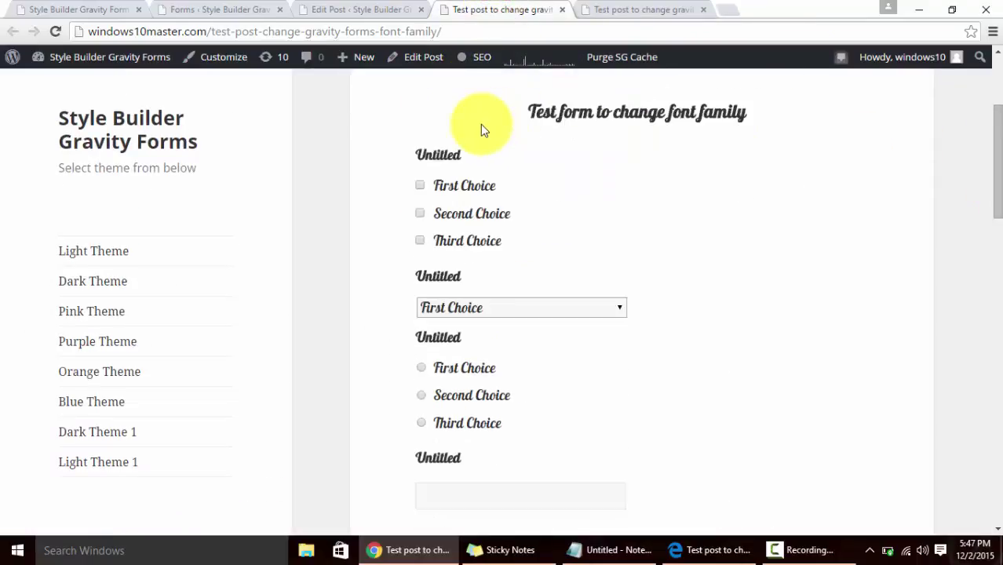
click(110, 8)
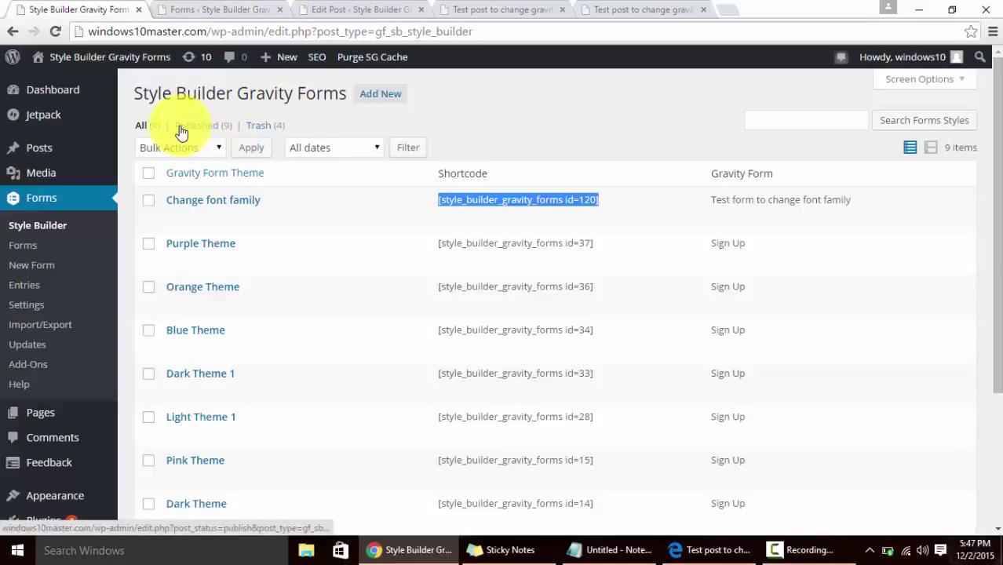
Set the Change font family style's inbuilt theme to Pink Theme, accept the overwrite warning, and update
click(178, 220)
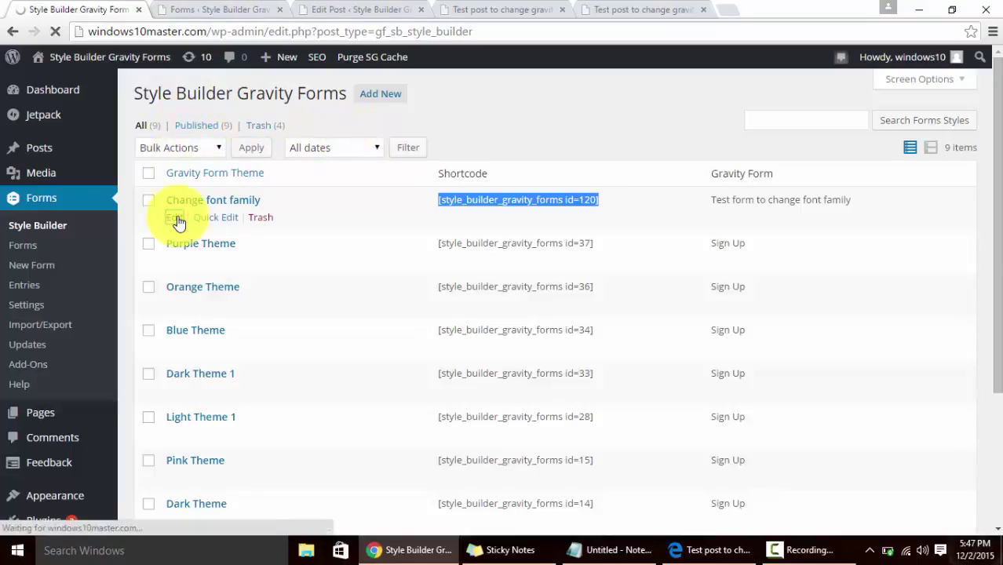
drag(997, 88, 995, 175)
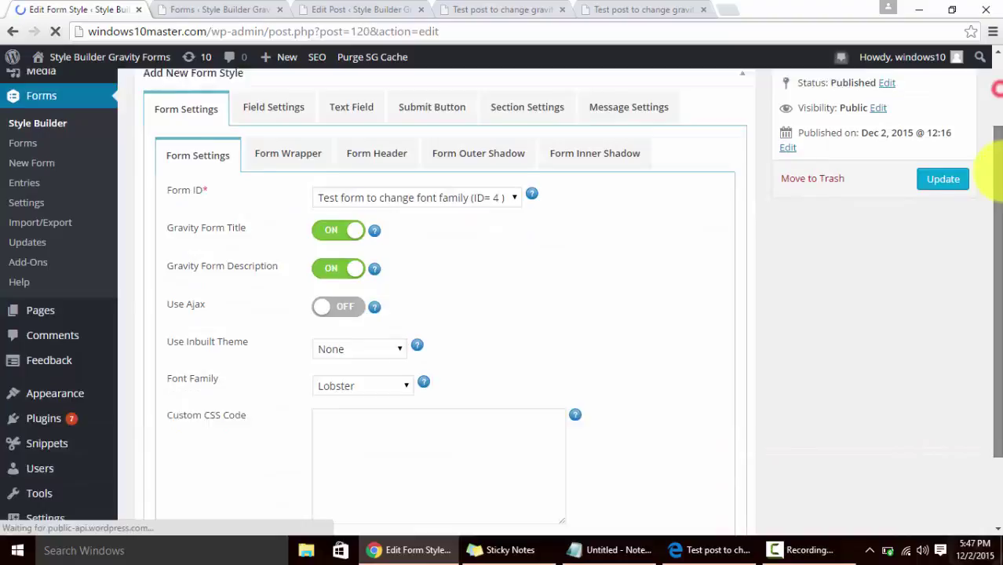
scroll(994, 167, down, 1)
click(365, 268)
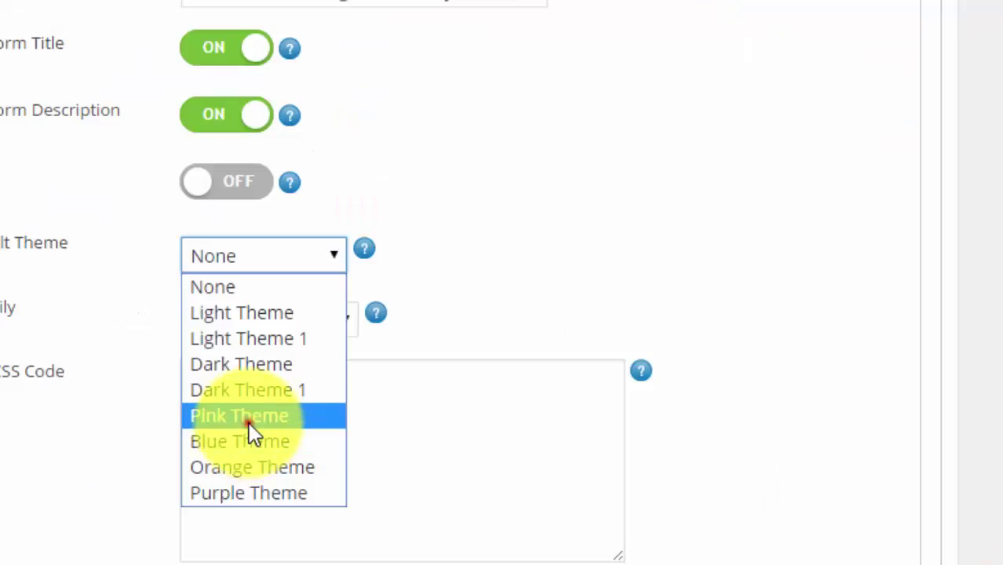
click(249, 416)
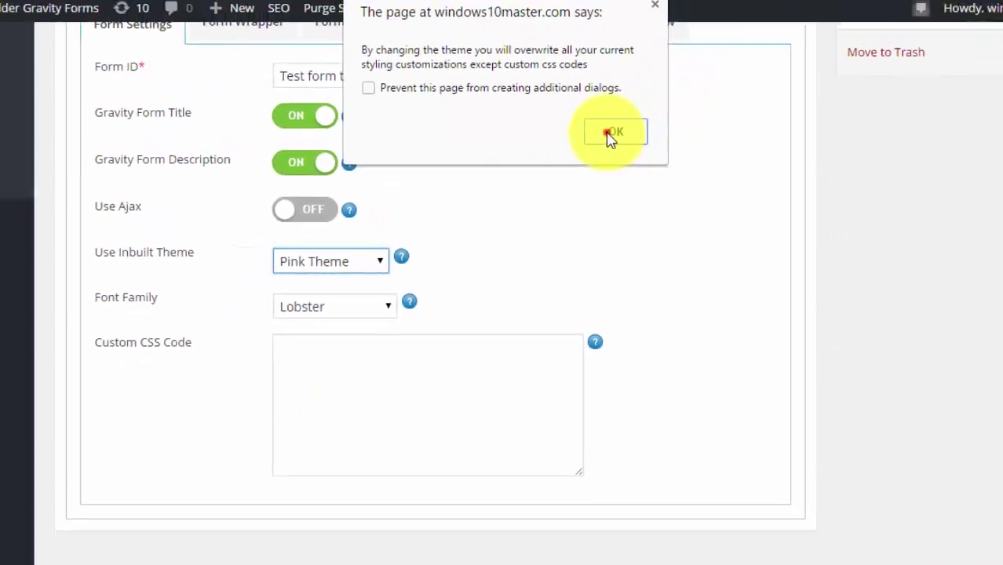
click(614, 132)
click(942, 93)
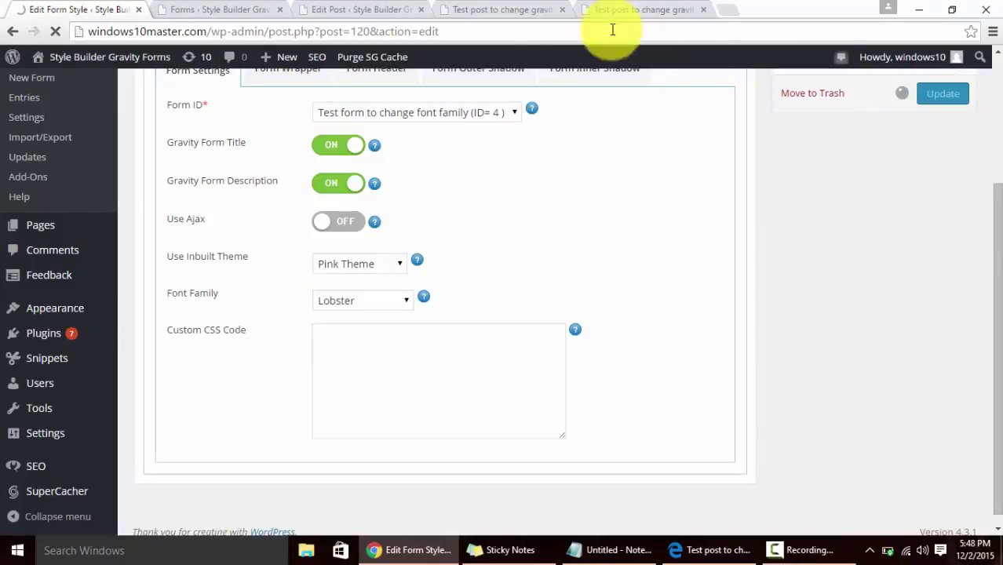
Reload the live post with F5 and view the form with its pink background and serif text
click(486, 8)
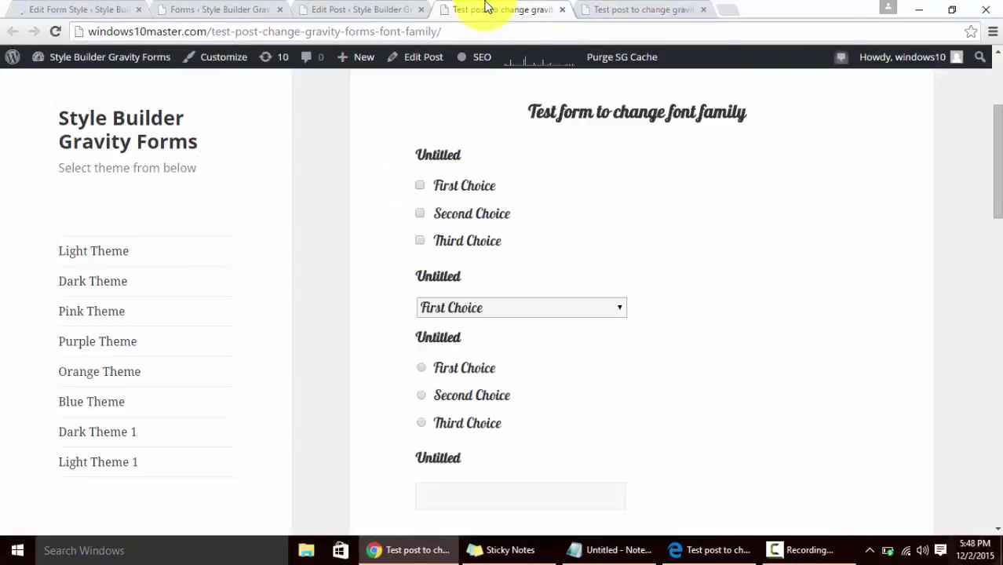
key(F5)
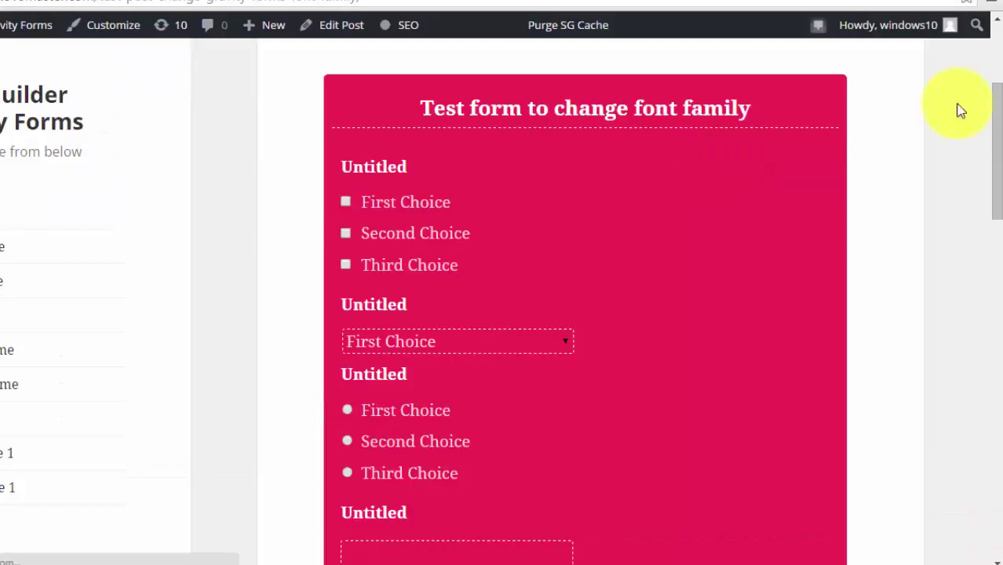
mouse_move(997, 93)
mouse_down()
mouse_move(997, 132)
mouse_move(995, 105)
mouse_up()
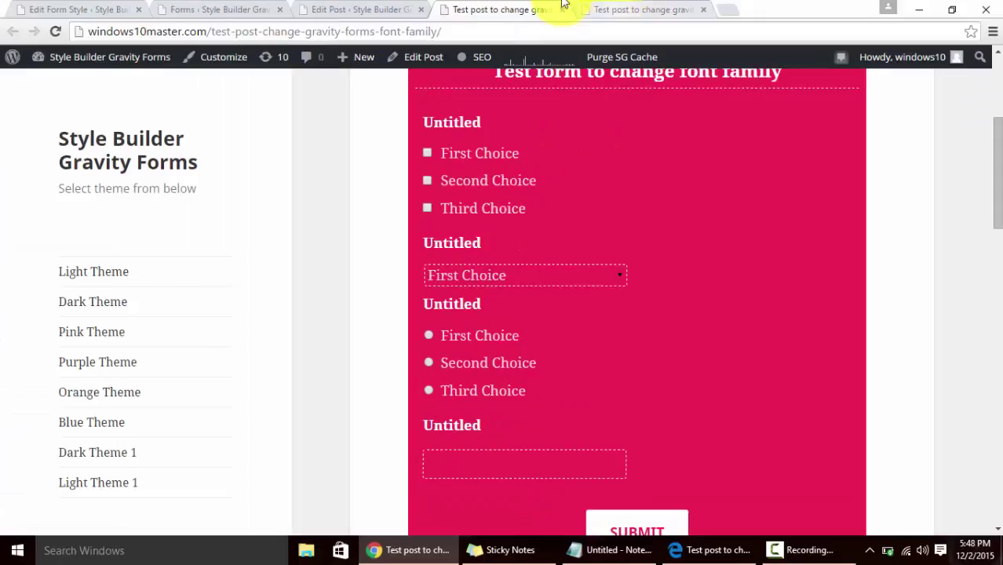
click(74, 8)
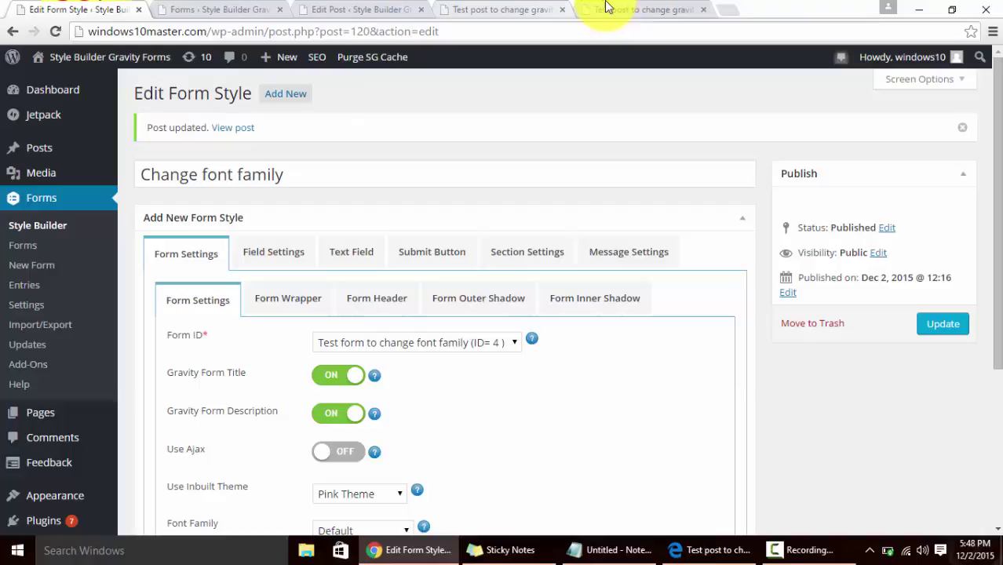
click(608, 8)
click(507, 16)
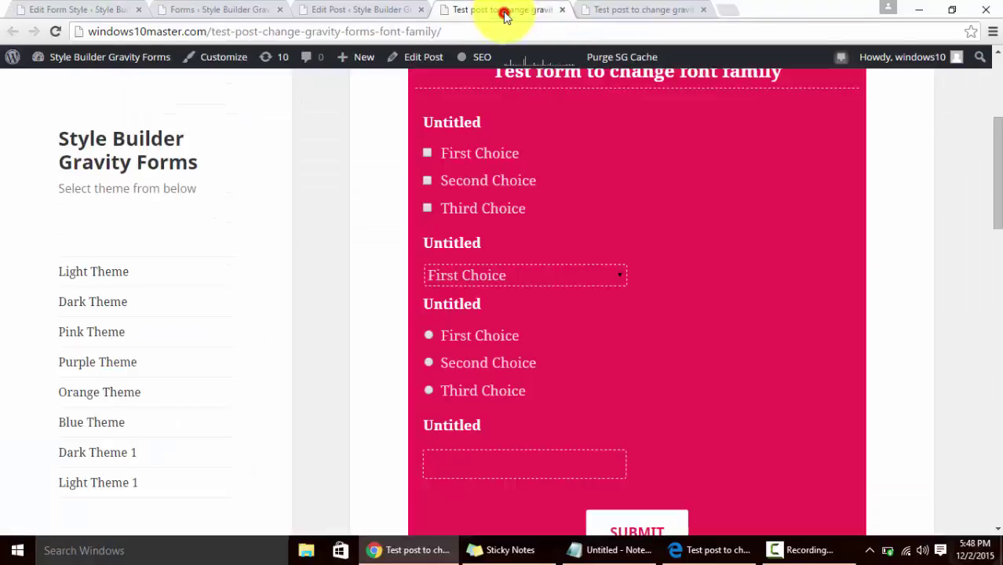
click(621, 10)
click(528, 8)
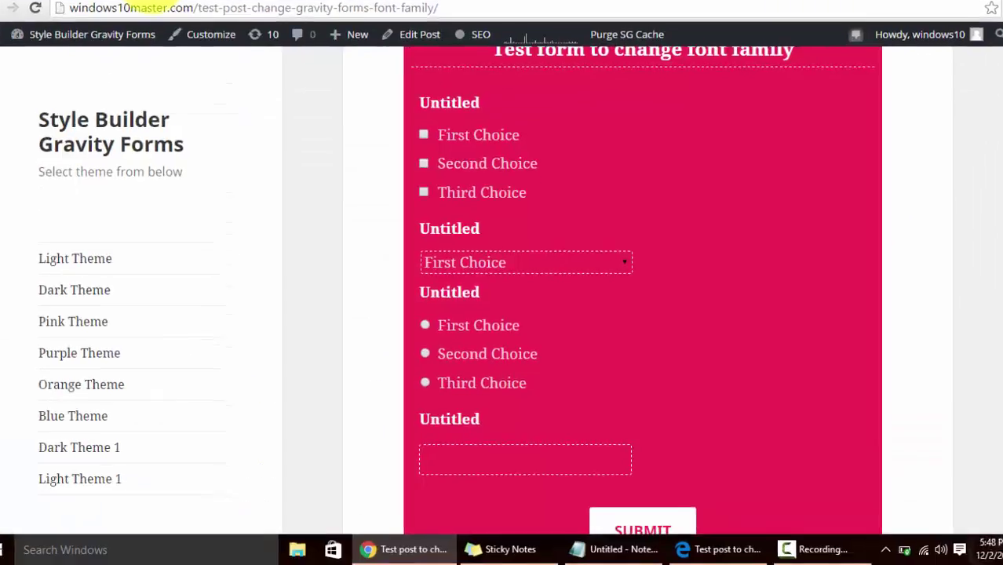
Review the Pink Theme's Form Wrapper and Form Header settings, including the dashed header border
click(74, 9)
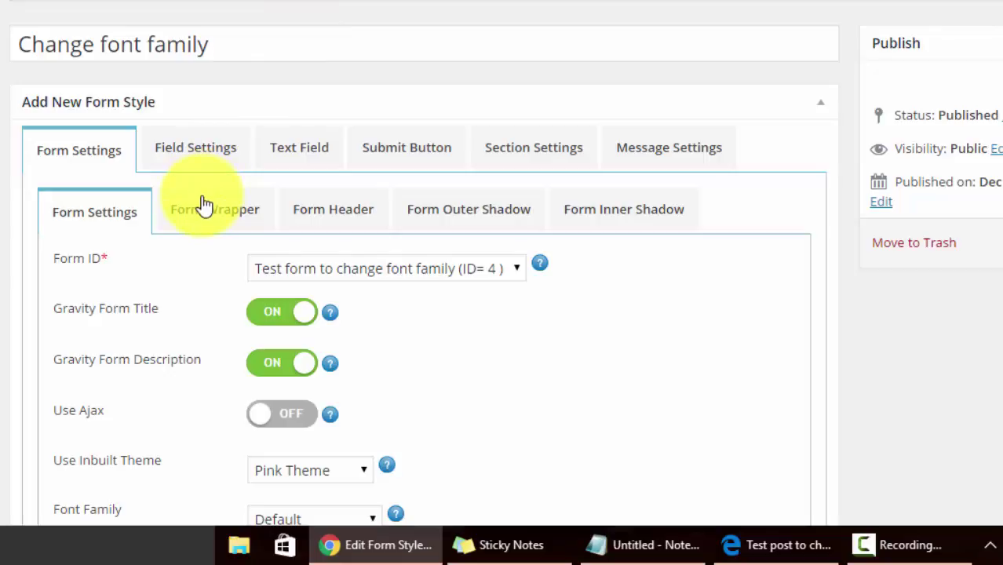
click(212, 209)
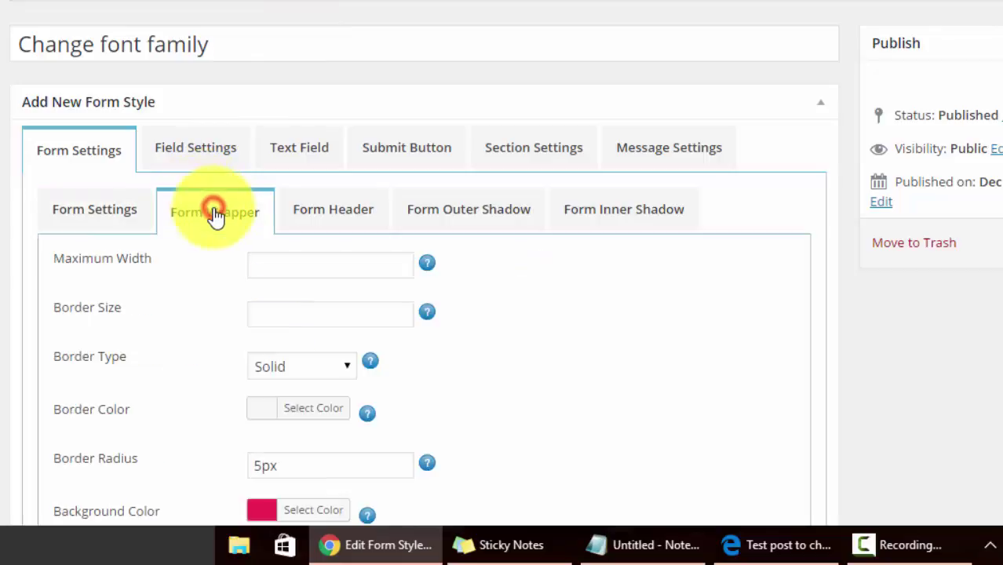
click(346, 213)
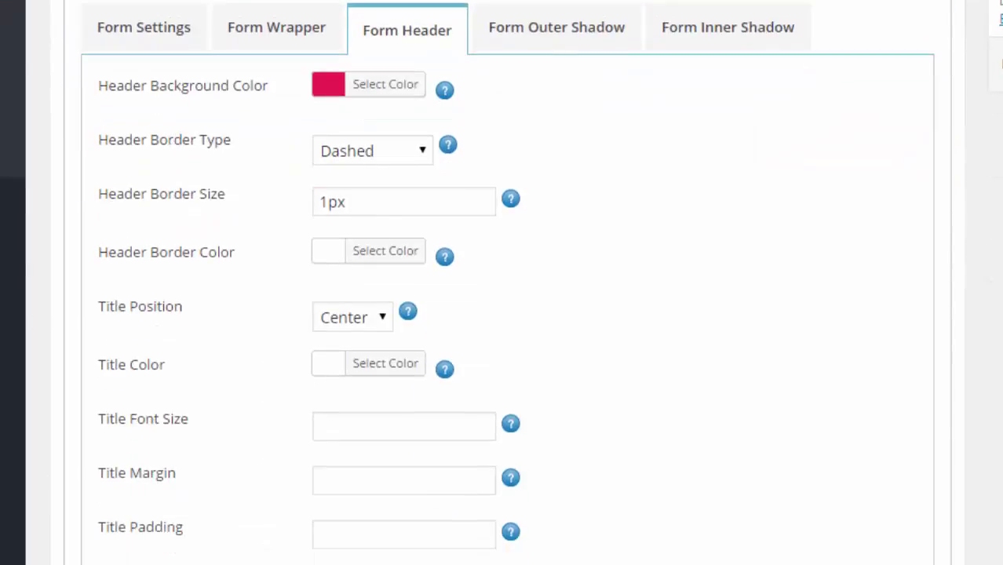
click(444, 152)
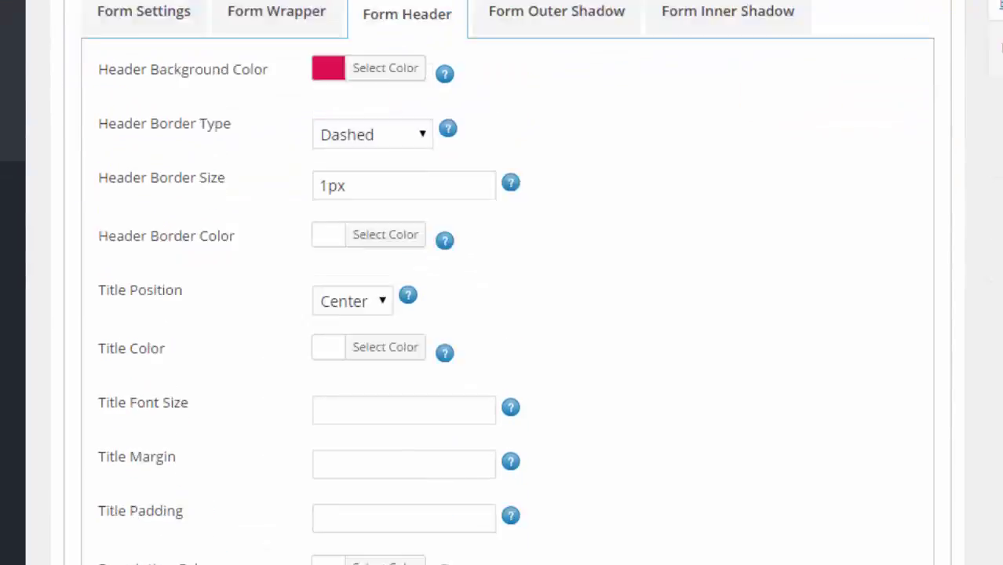
Check the centered Submit Button settings, then the Validation Error Message settings under Message Settings
click(503, 52)
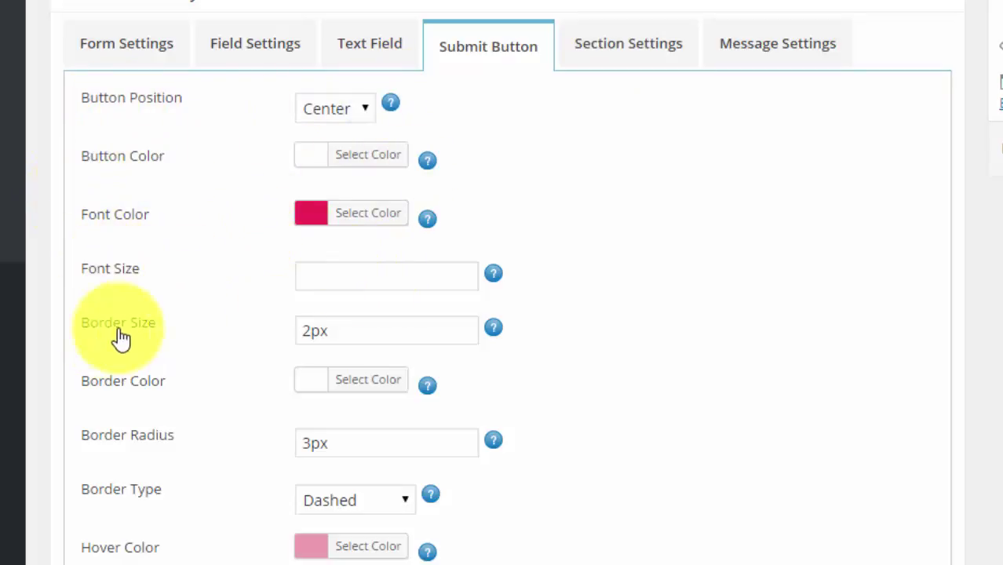
click(794, 48)
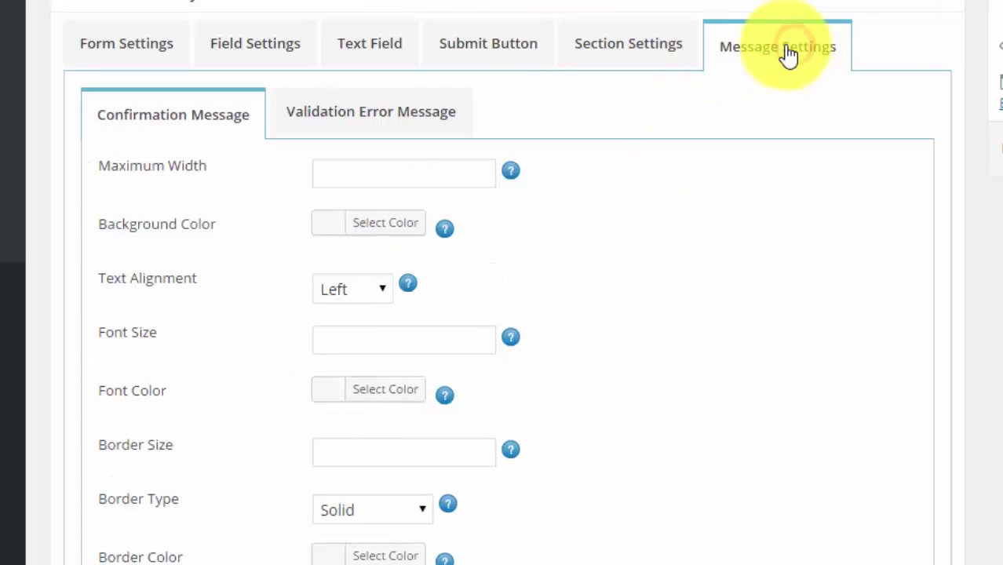
click(344, 129)
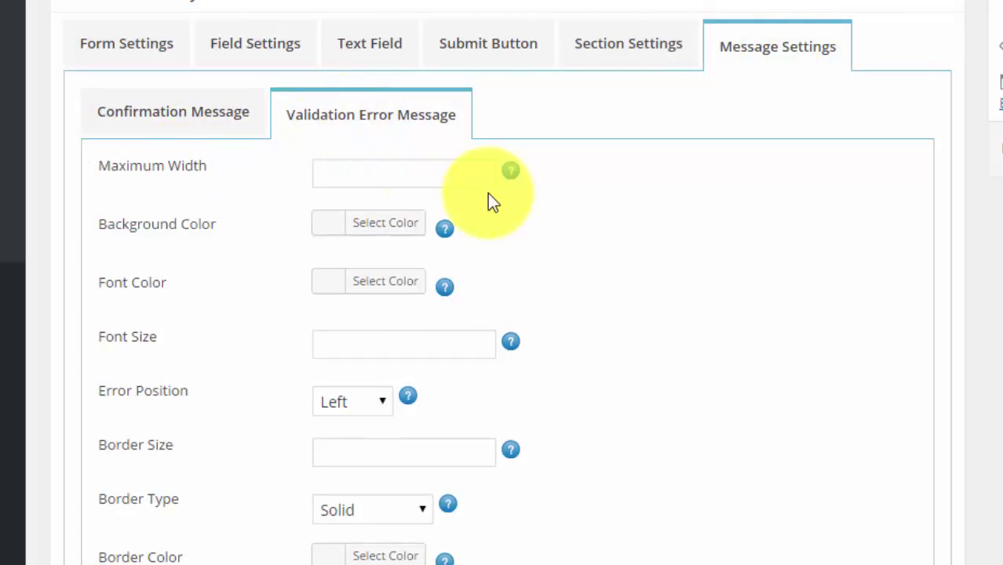